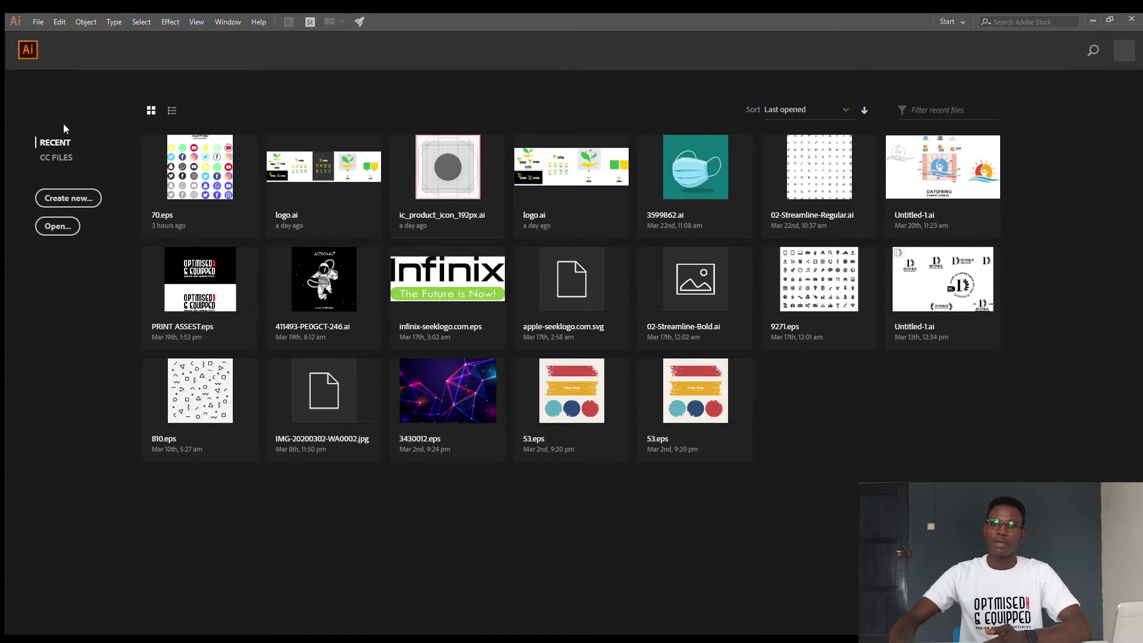
# Create a new Pixels-unit document with Width 1000 px and Height 1000 px.
pyautogui.click(66, 196)
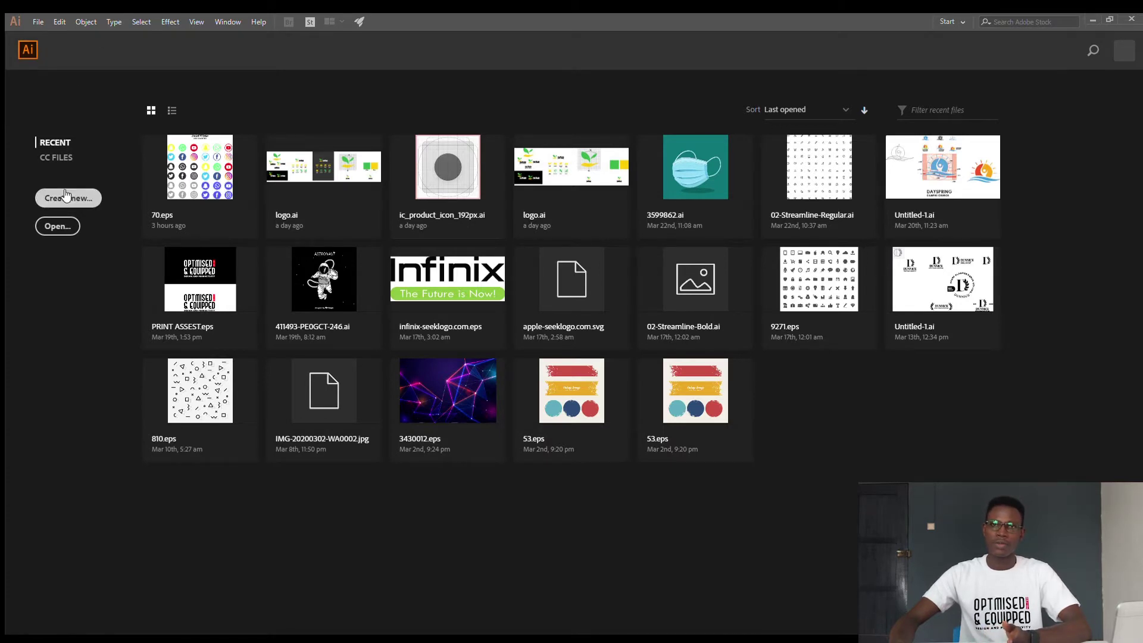
pyautogui.click(38, 22)
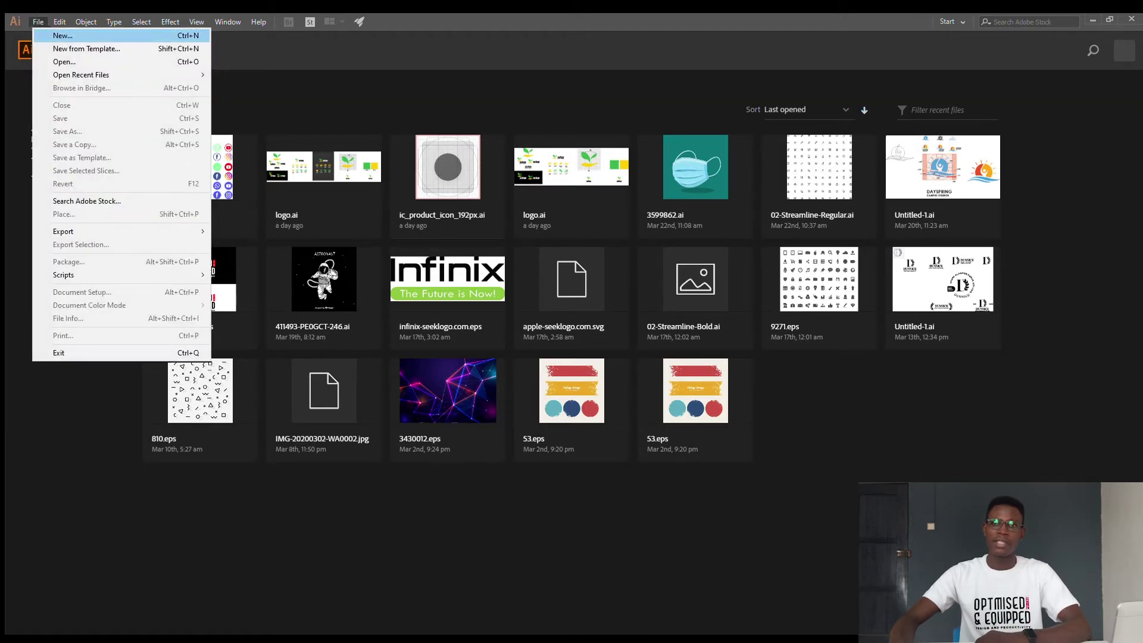
pyautogui.click(59, 35)
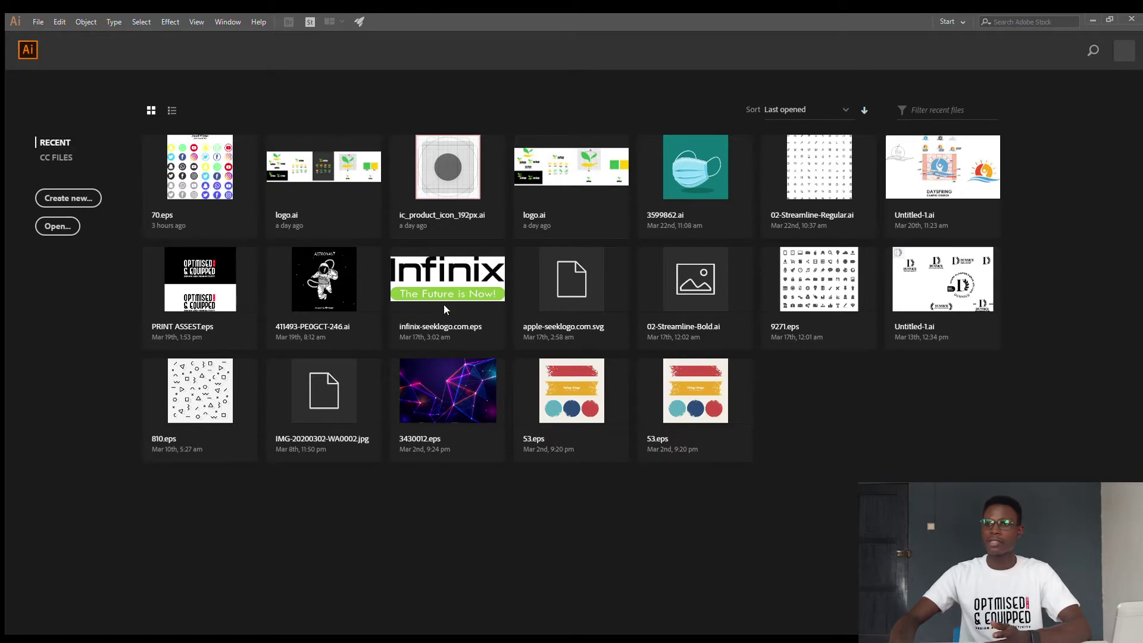
pyautogui.click(742, 246)
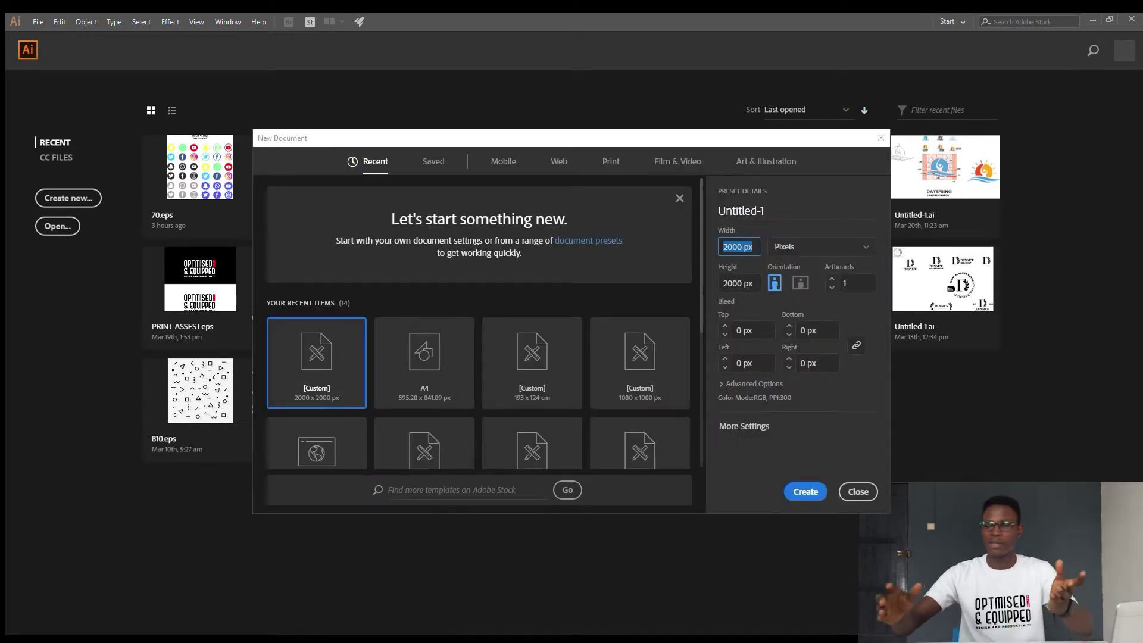
pyautogui.write('1000')
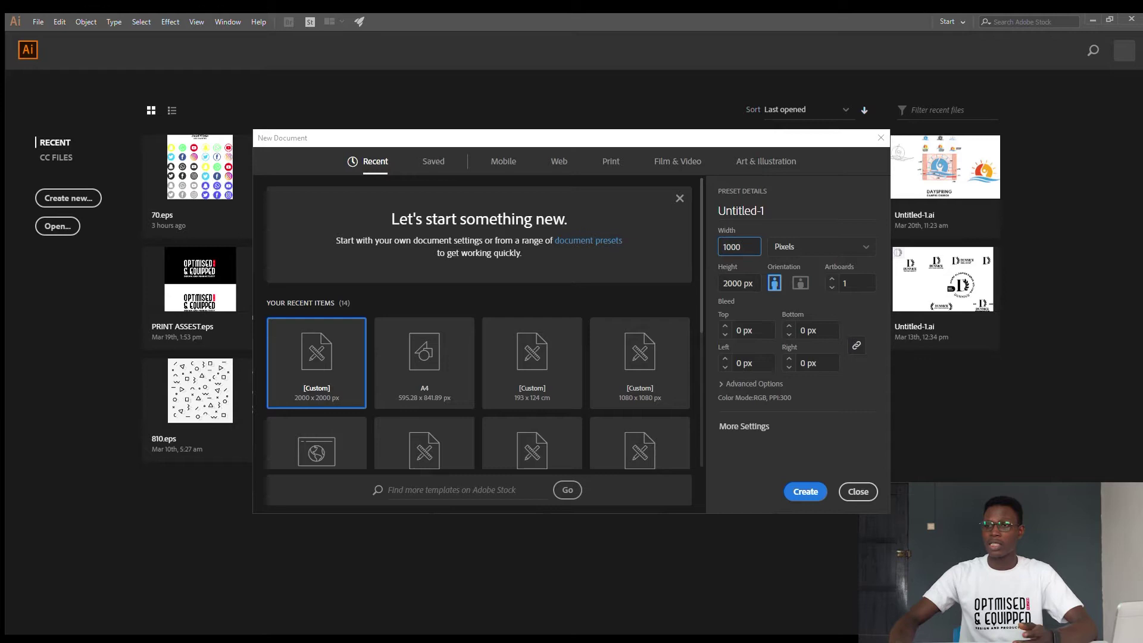
pyautogui.press('Tab')
pyautogui.write('100')
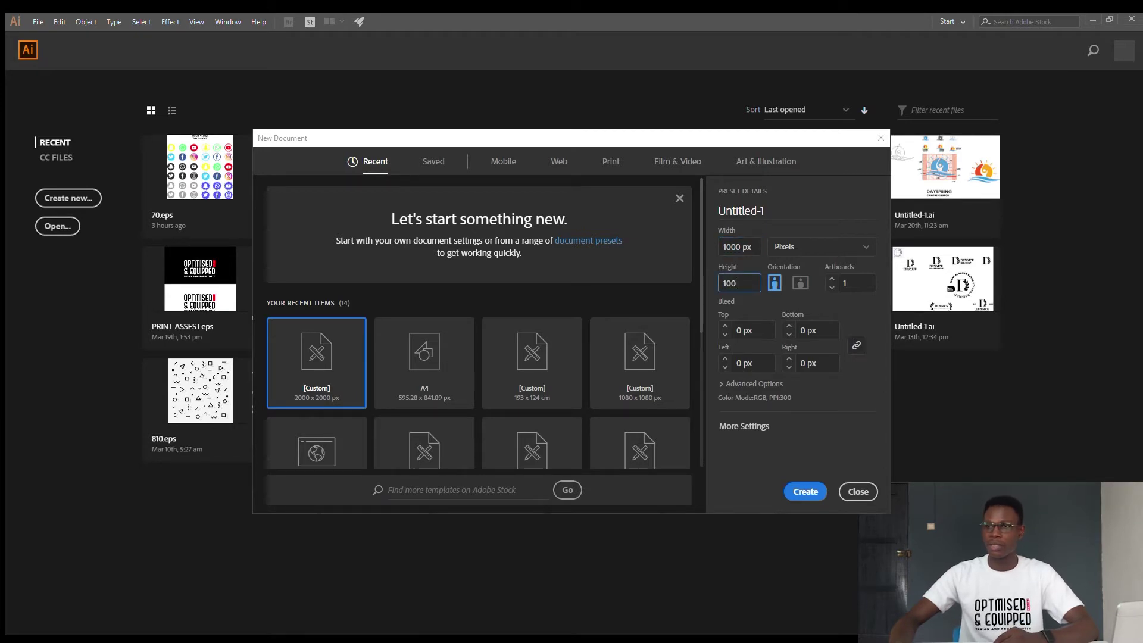
pyautogui.write('0')
pyautogui.click(820, 246)
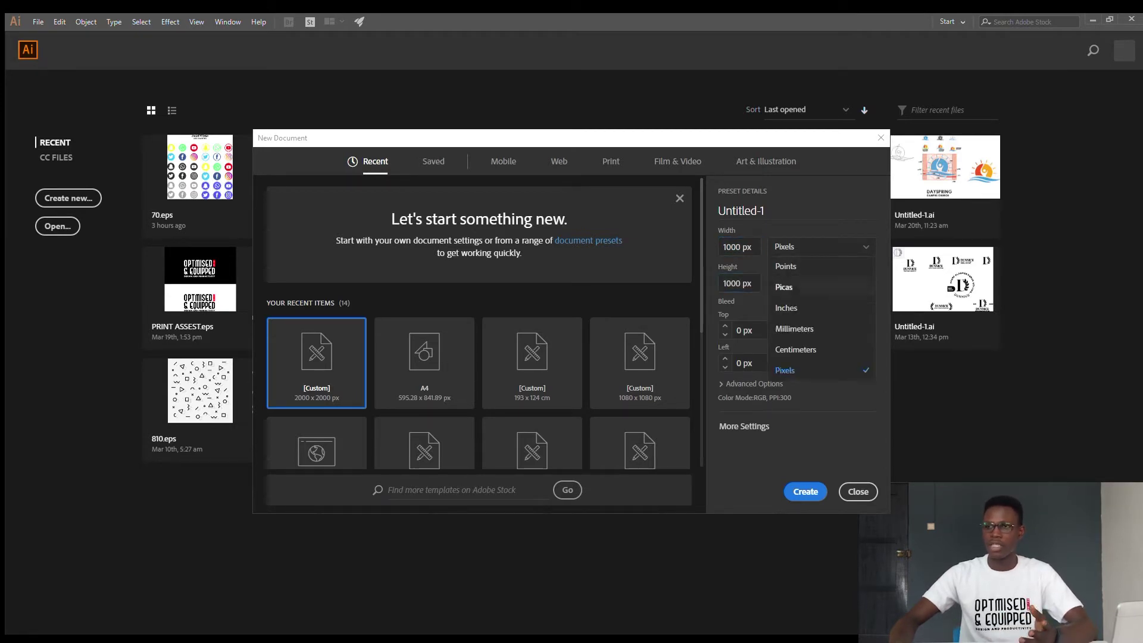
pyautogui.click(785, 371)
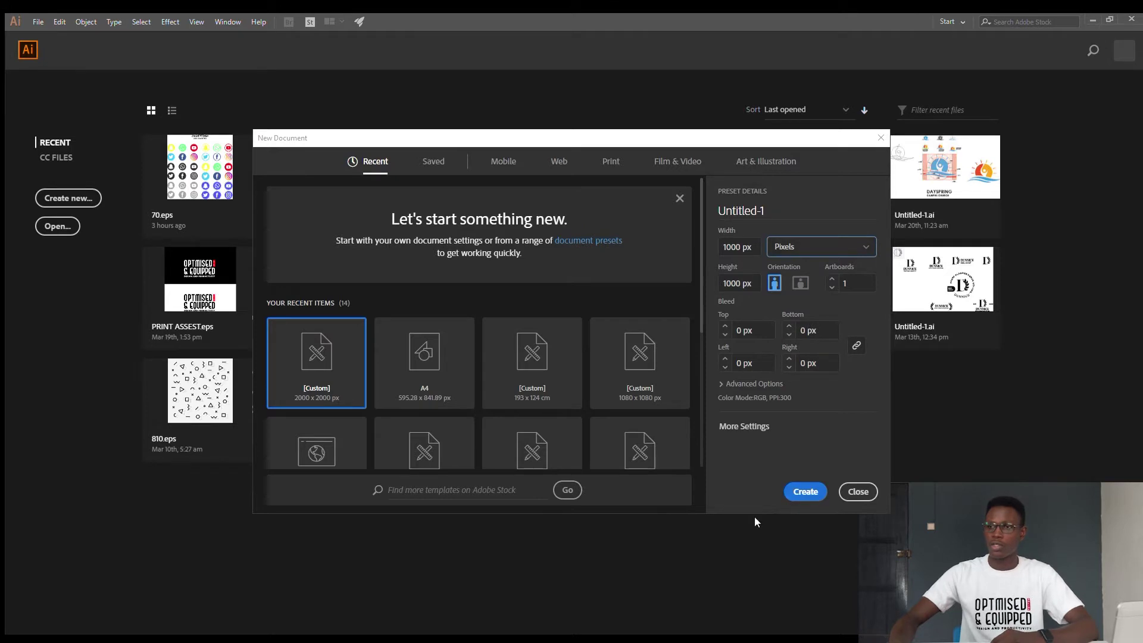
pyautogui.press('Escape')
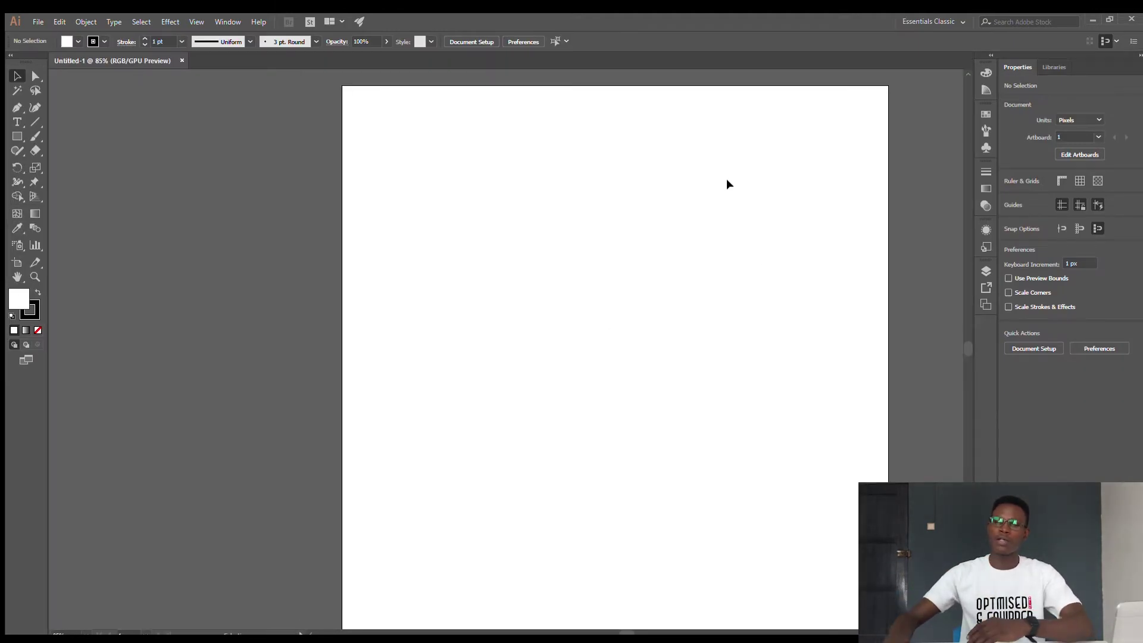
# Choose Essentials from the workspace switcher in place of Essentials Classic.
pyautogui.click(934, 22)
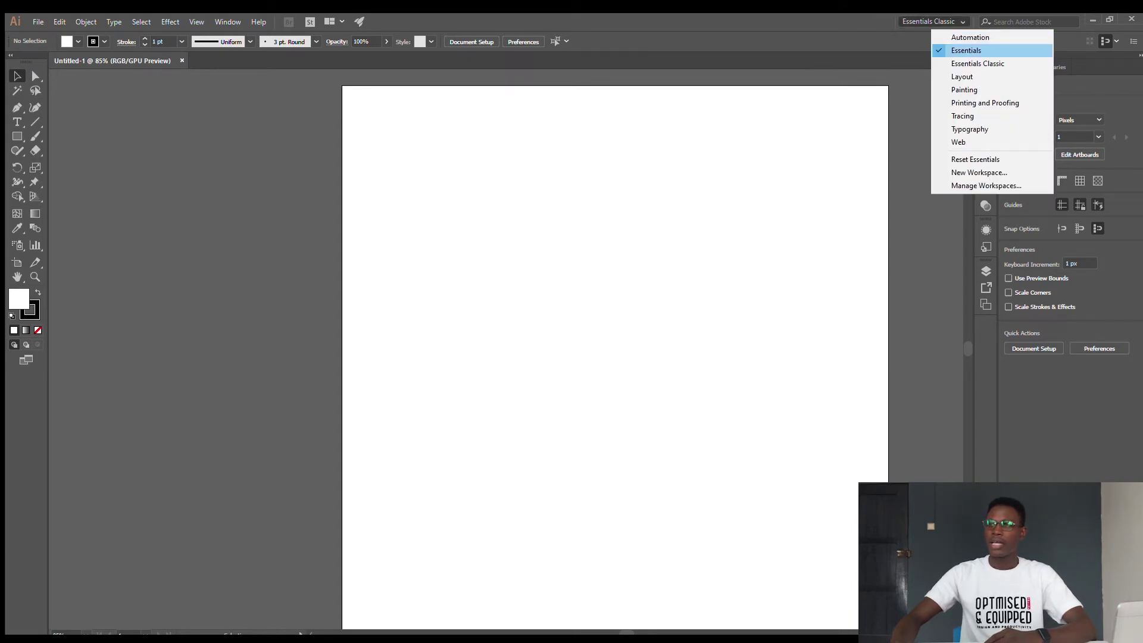
pyautogui.click(936, 50)
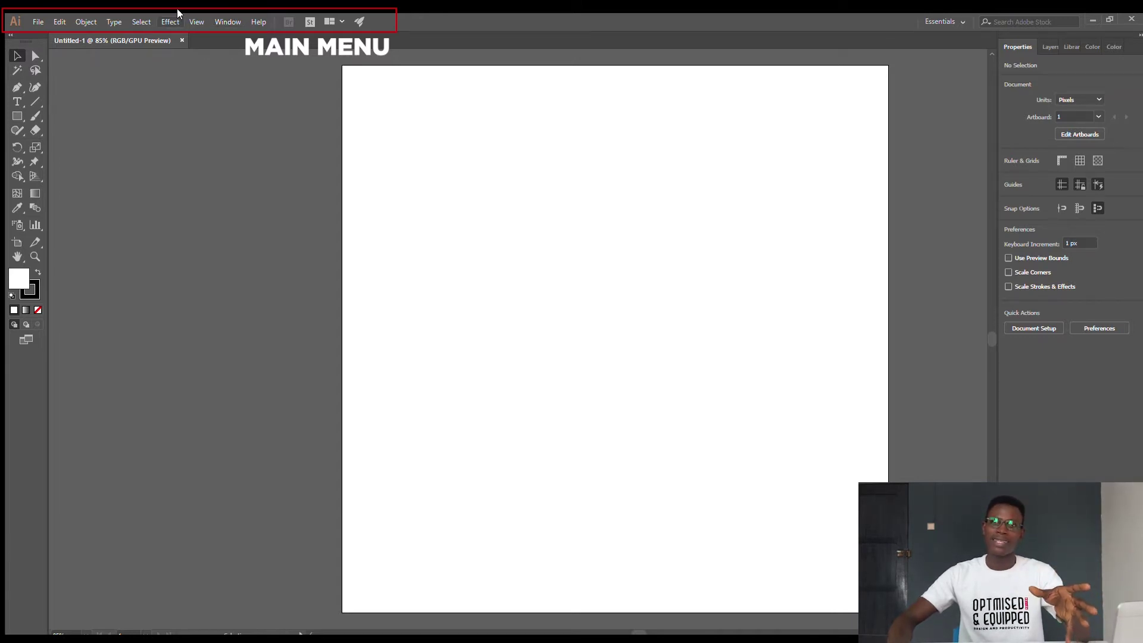
# Reapply the Essentials workspace and make the Selection tool active.
pyautogui.click(940, 20)
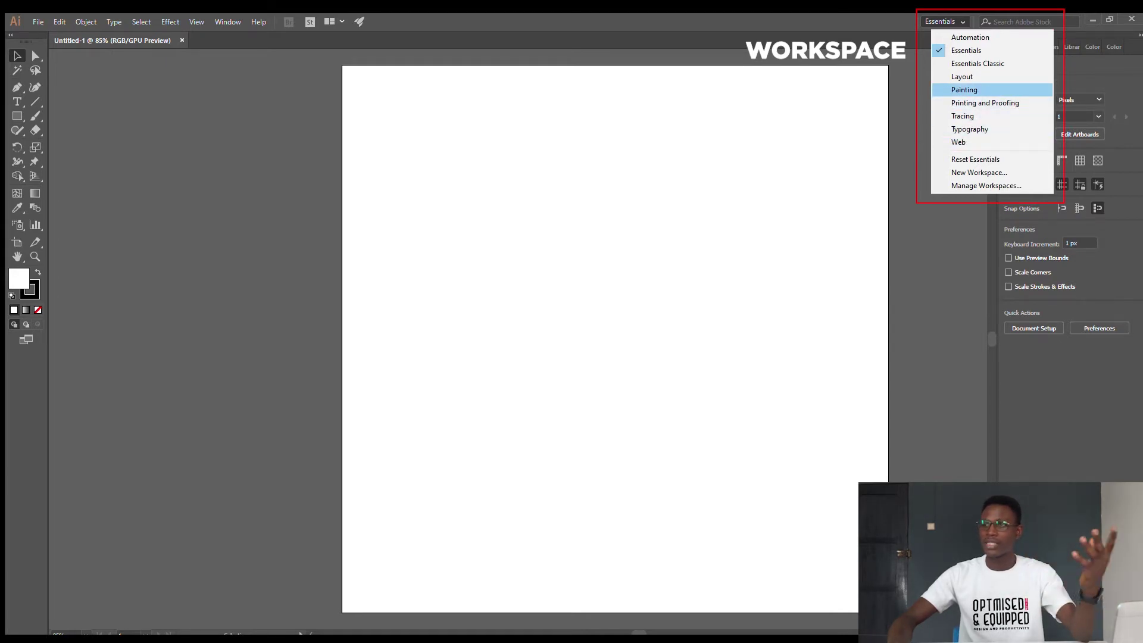
pyautogui.click(965, 50)
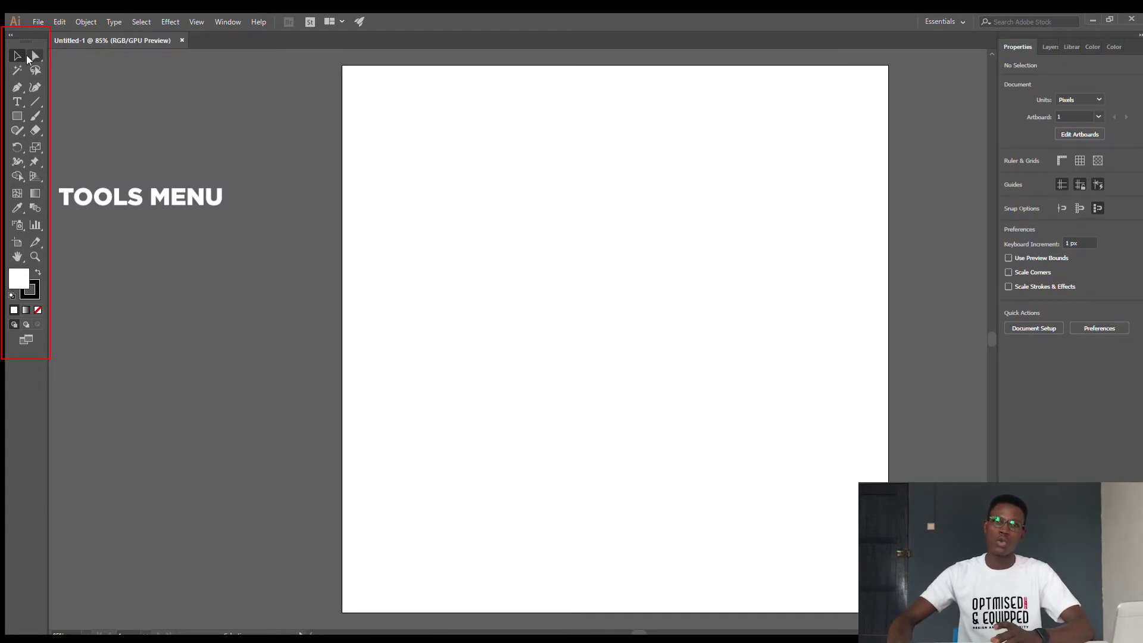
pyautogui.click(26, 55)
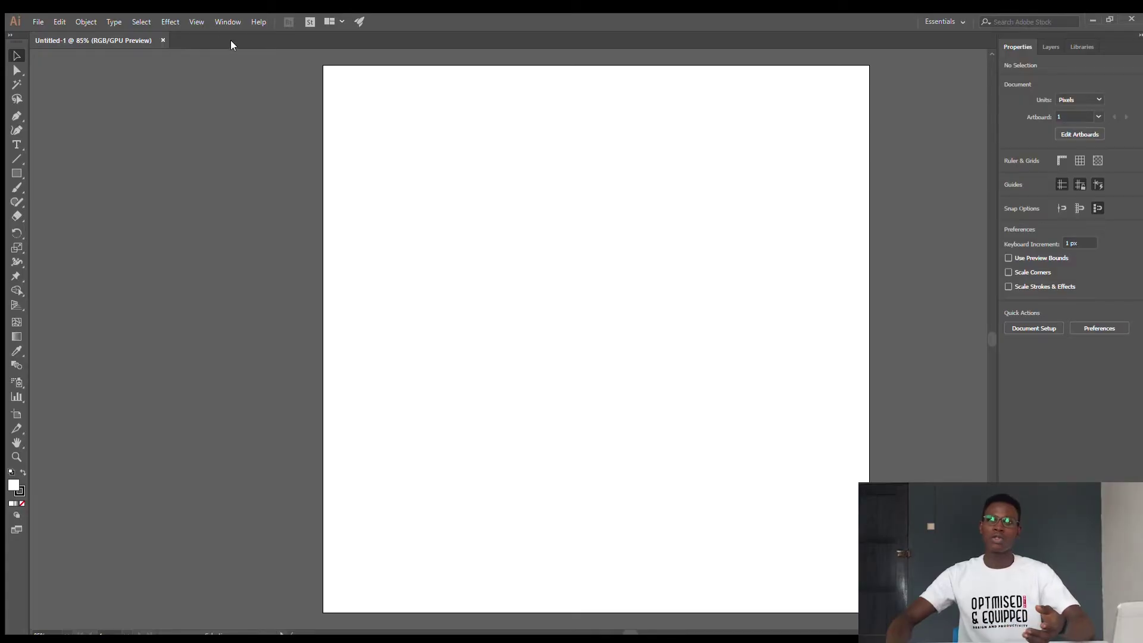
# Enable the Control panel from the Window menu, then dismiss the open menus.
pyautogui.click(218, 23)
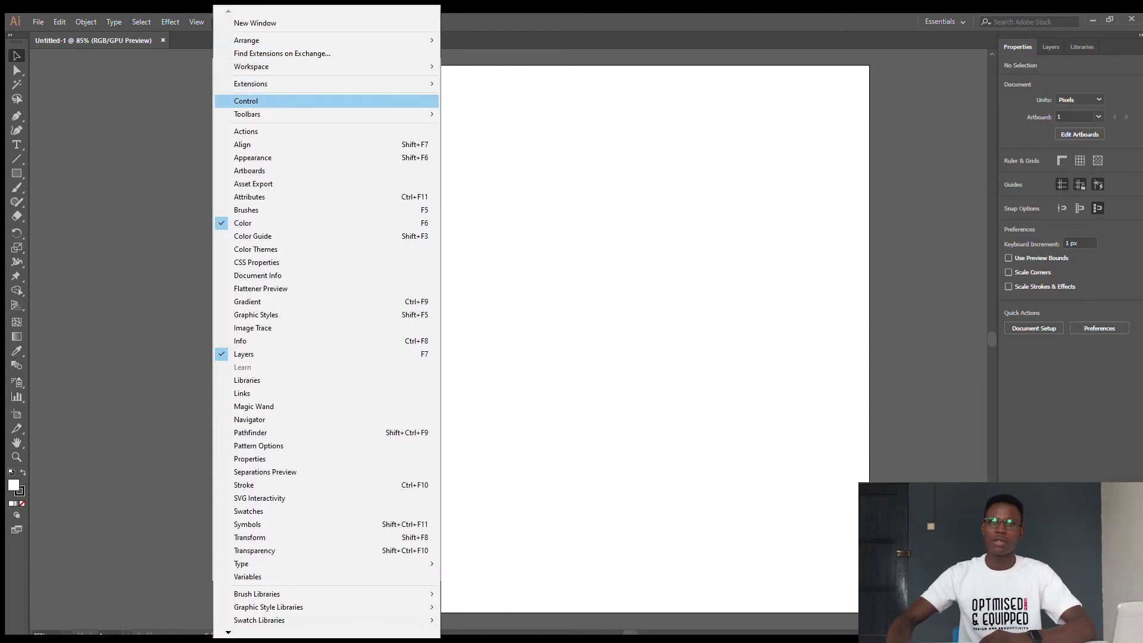
pyautogui.click(285, 101)
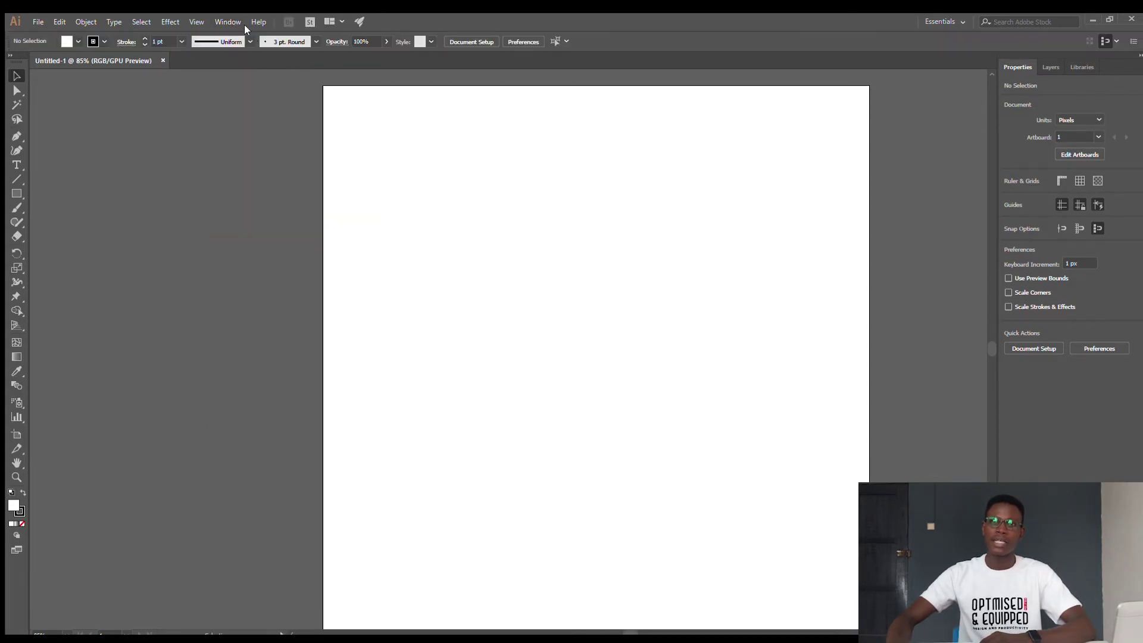
pyautogui.click(228, 21)
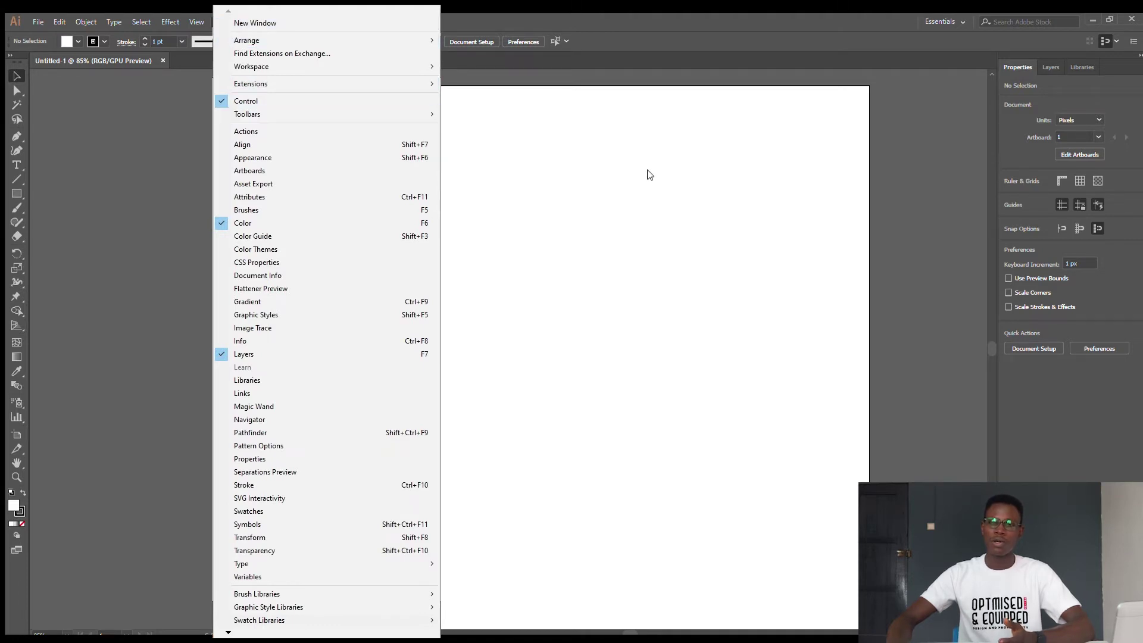
pyautogui.click(537, 181)
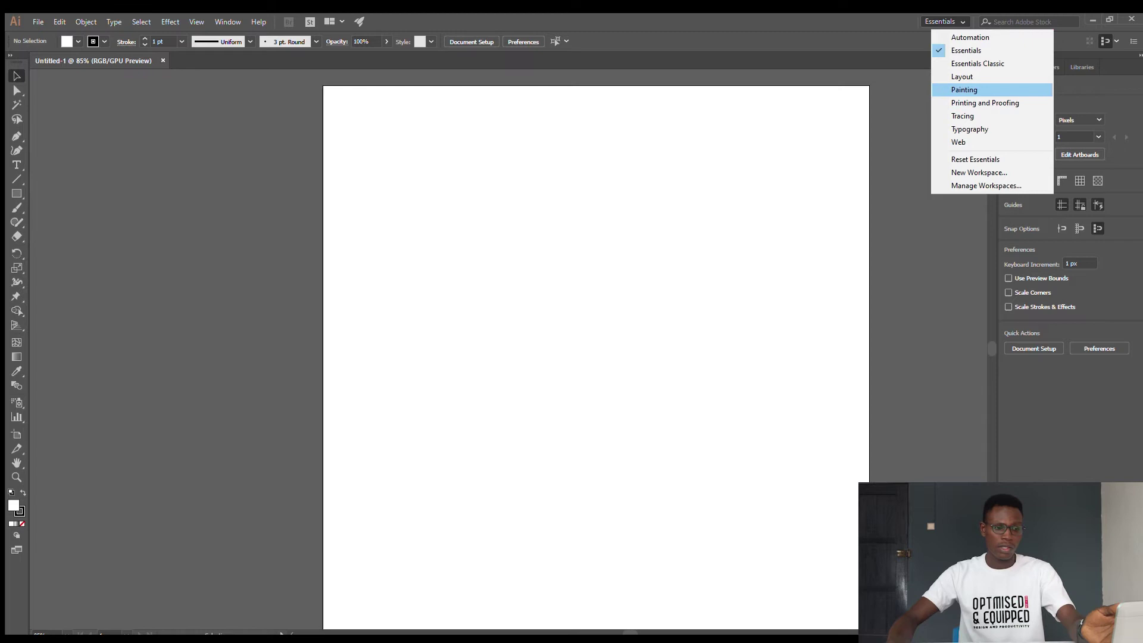
pyautogui.press('Escape')
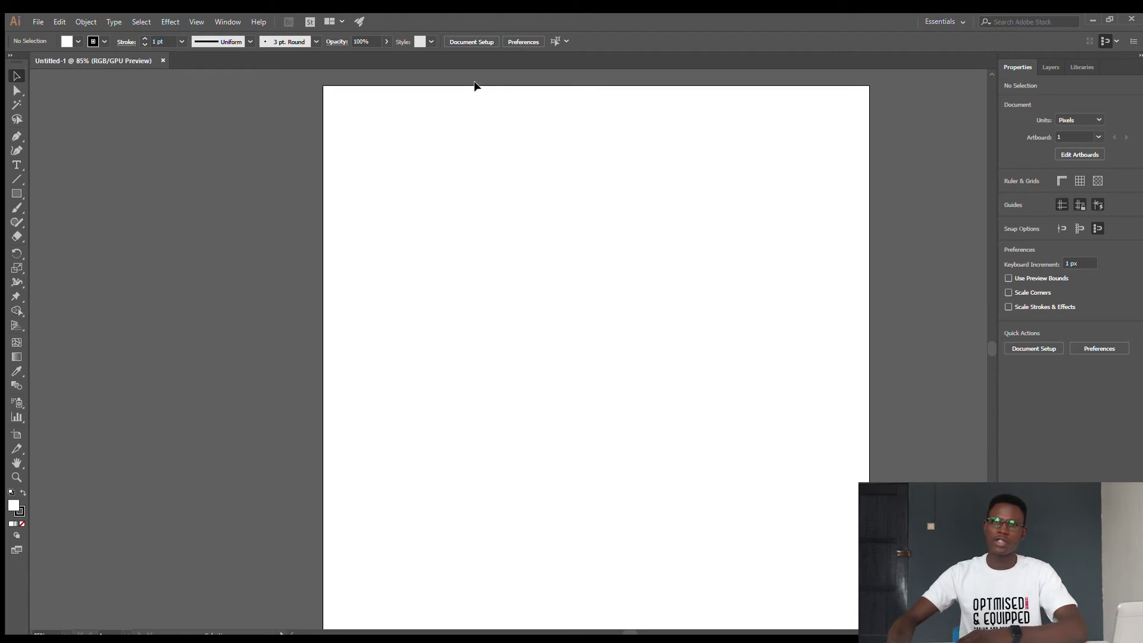
# Turn on the Control bar from the Window menu.
pyautogui.click(228, 21)
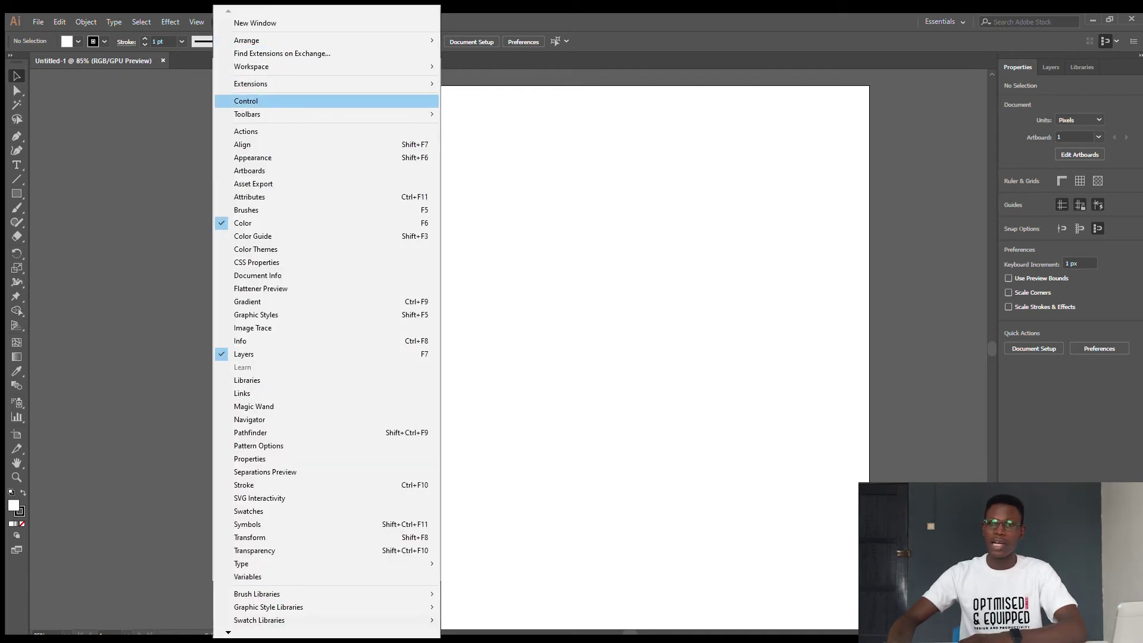
pyautogui.click(246, 101)
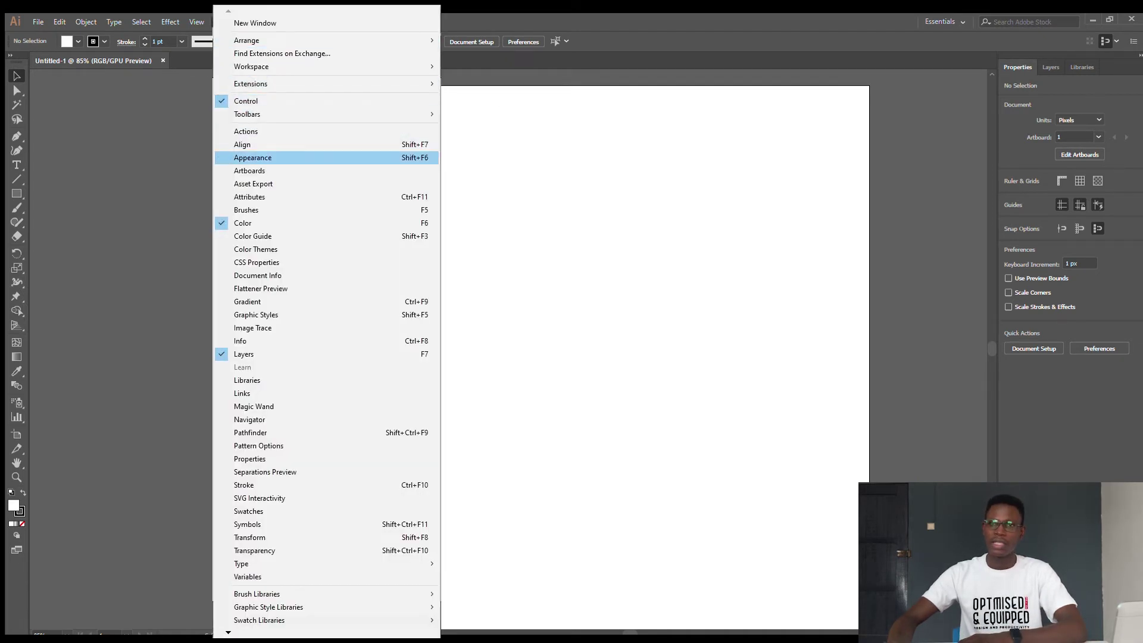
pyautogui.press('Escape')
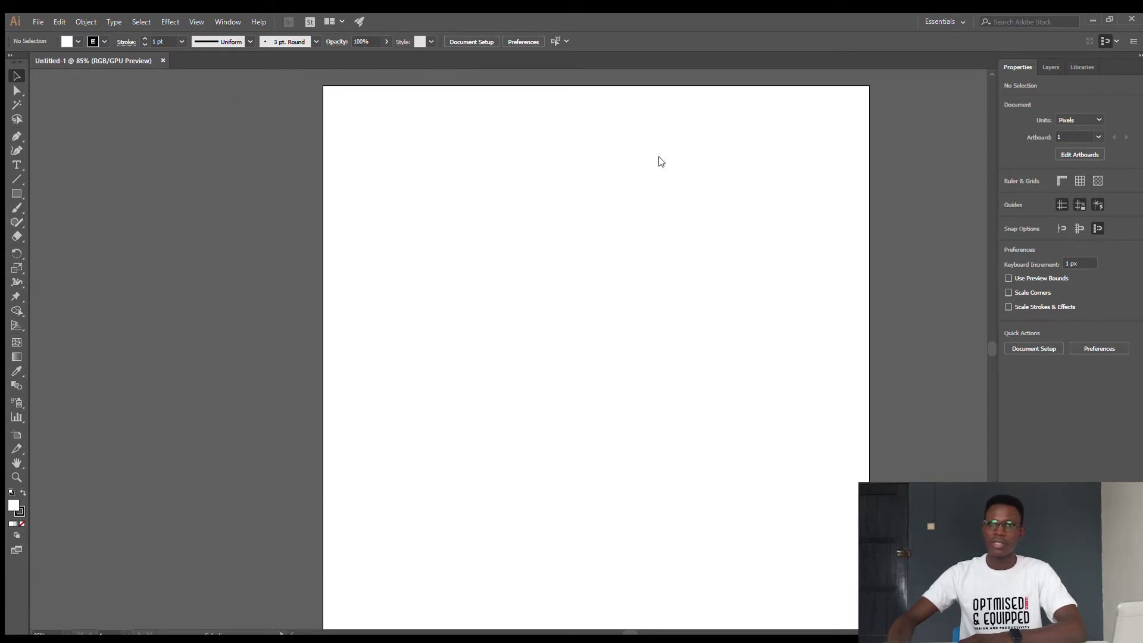
# Open the Layers panel showing Layer 1 from the Window menu.
pyautogui.click(230, 21)
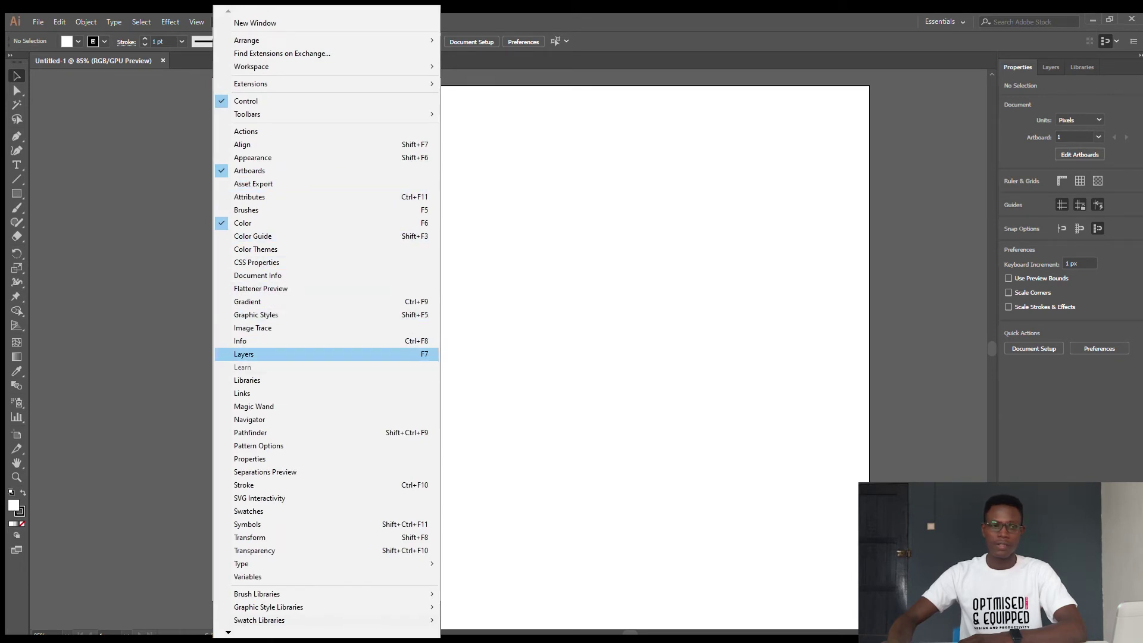
pyautogui.click(244, 354)
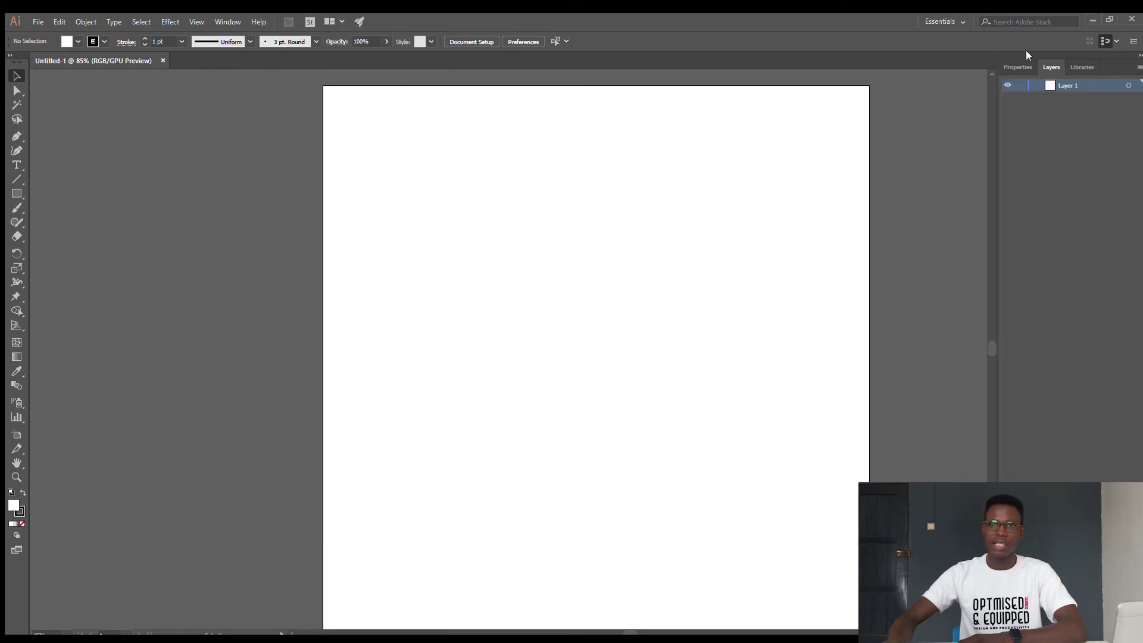
pyautogui.click(228, 21)
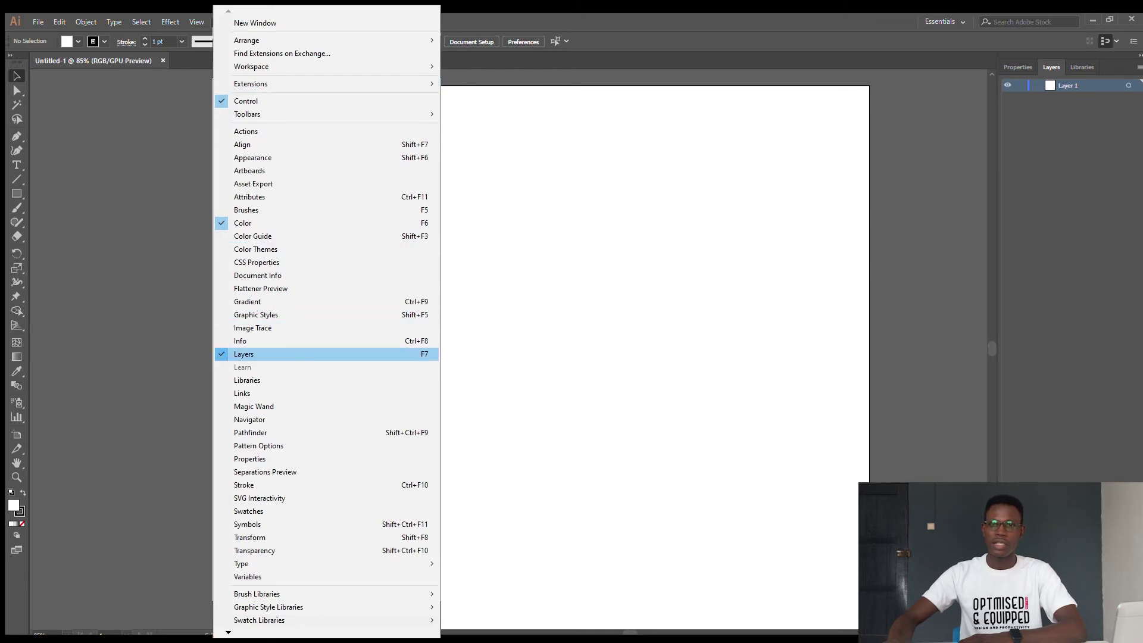
pyautogui.click(296, 458)
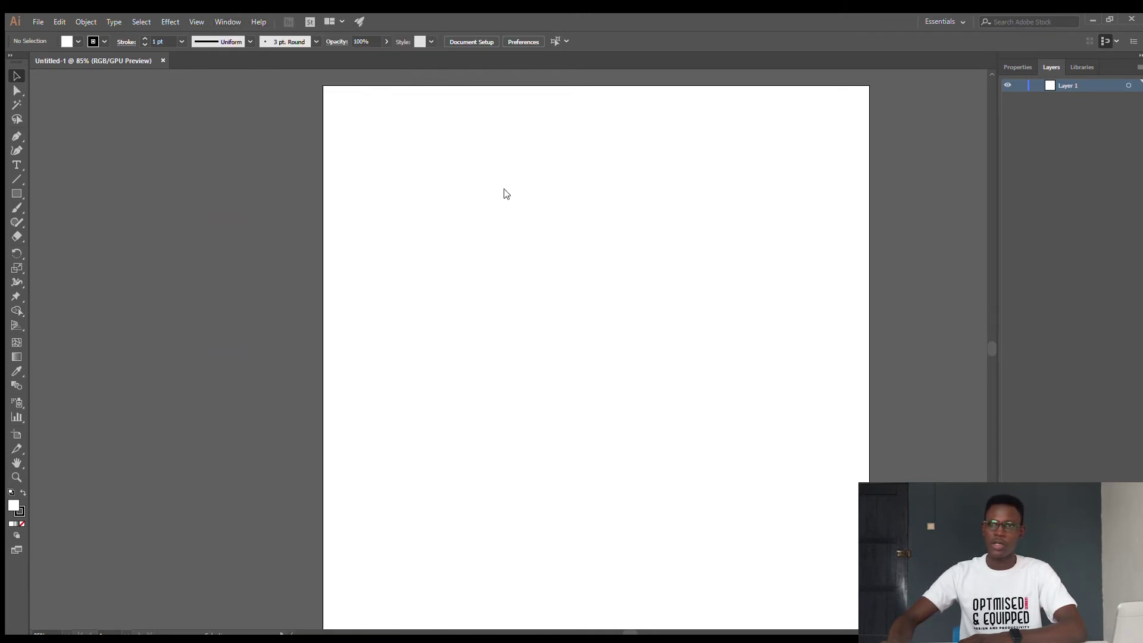
pyautogui.click(228, 22)
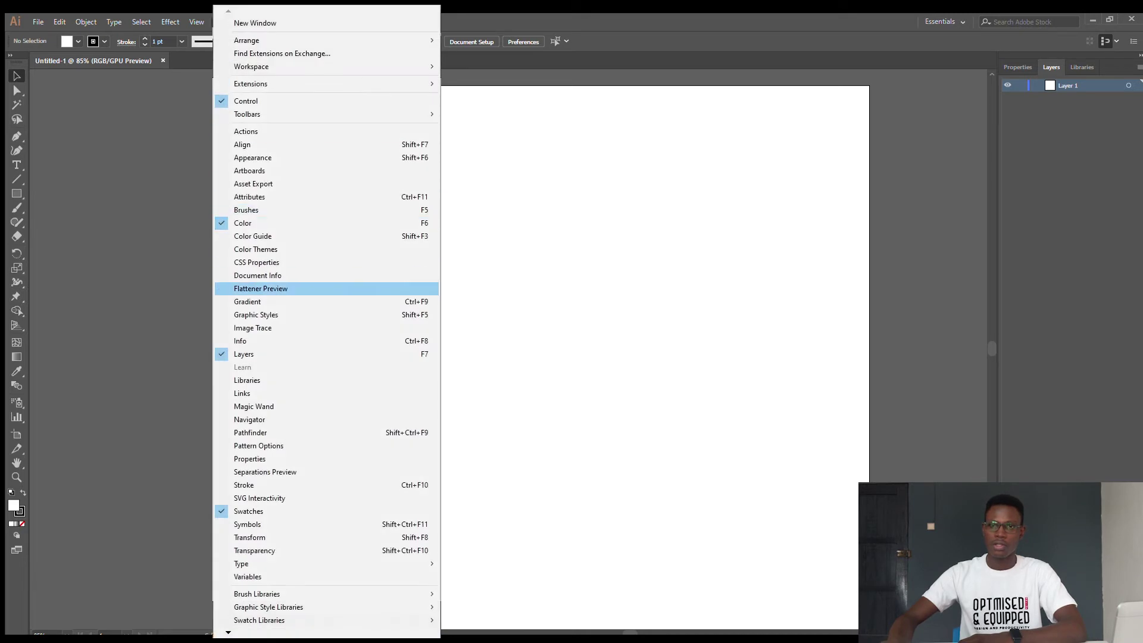
pyautogui.press('Escape')
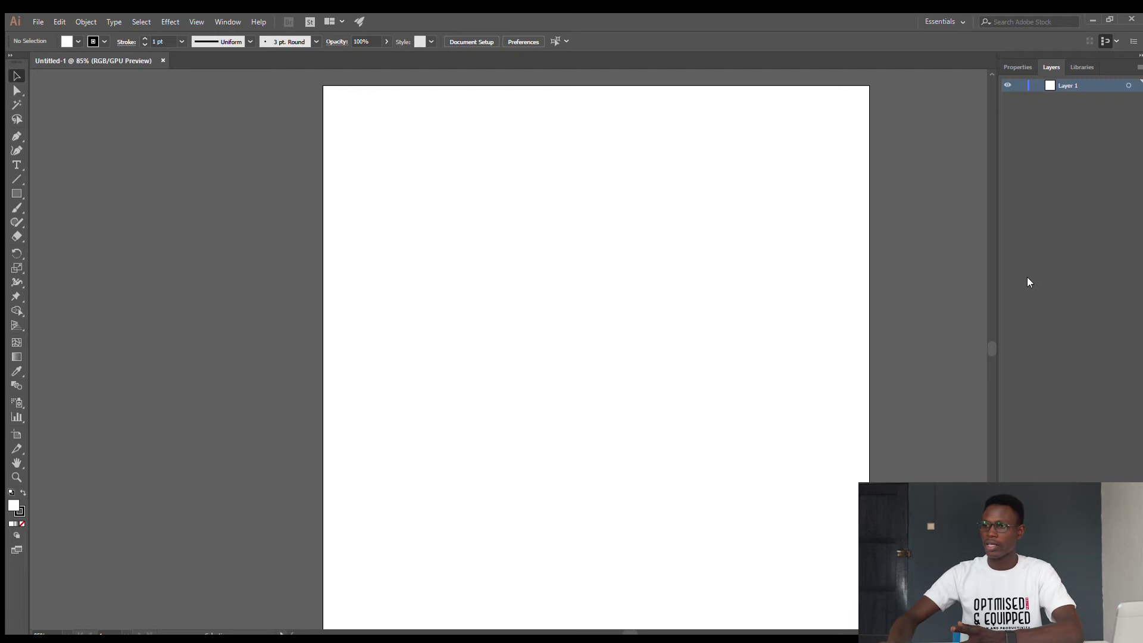
# Add the Artboards panel and cycle through Asset Export, Libraries, Symbols and Swatches tabs.
pyautogui.click(1132, 63)
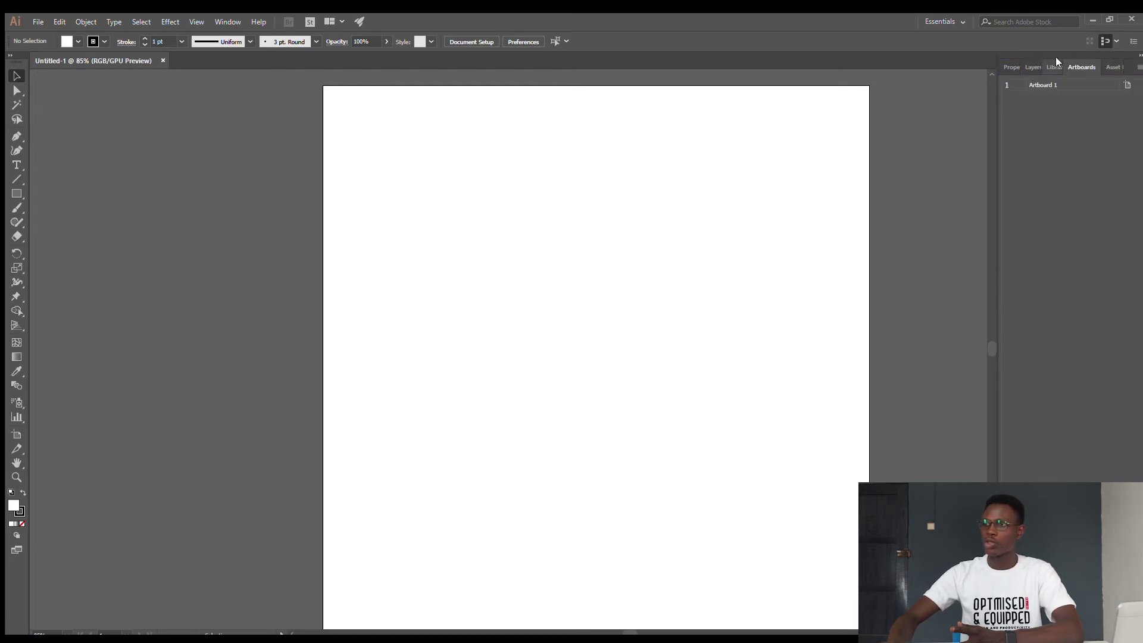
pyautogui.click(1114, 67)
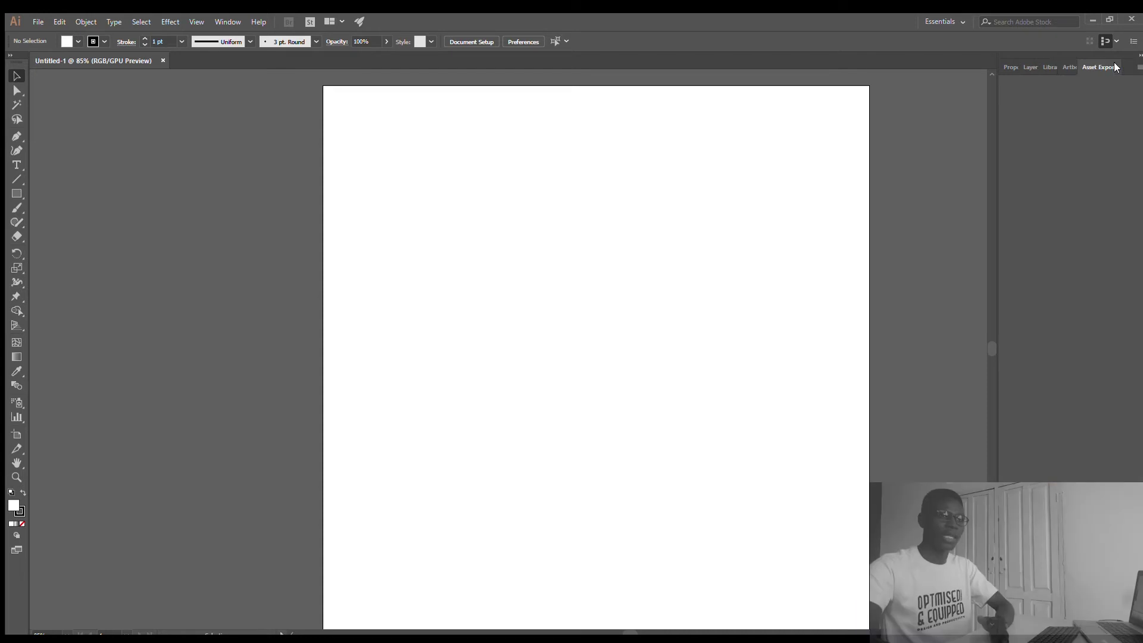
pyautogui.click(1050, 67)
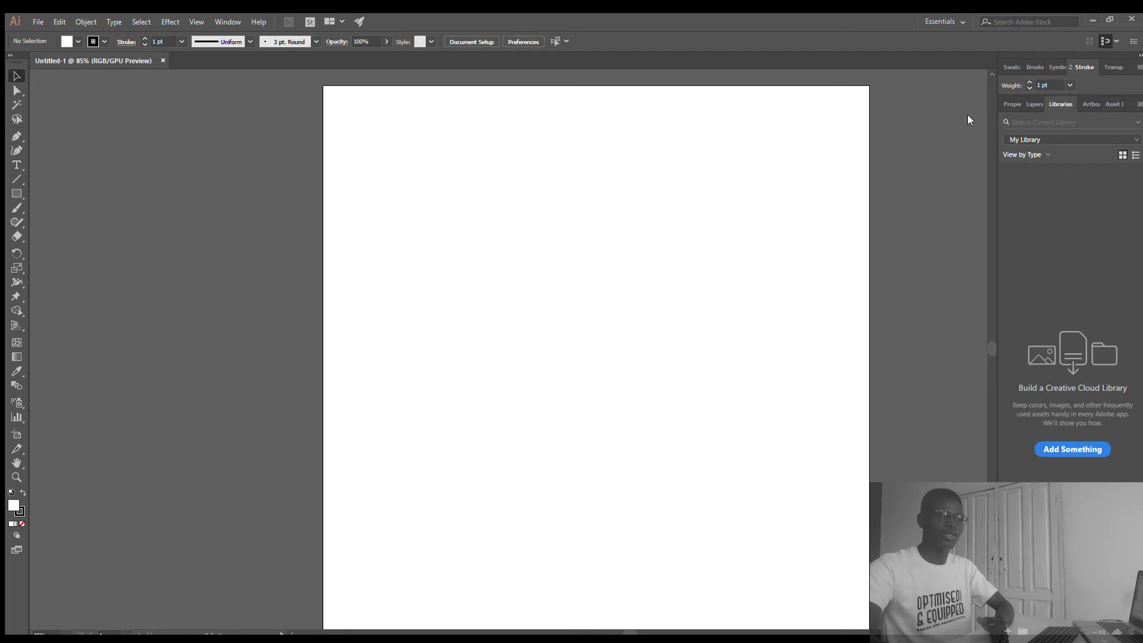
pyautogui.click(1048, 68)
pyautogui.click(1007, 68)
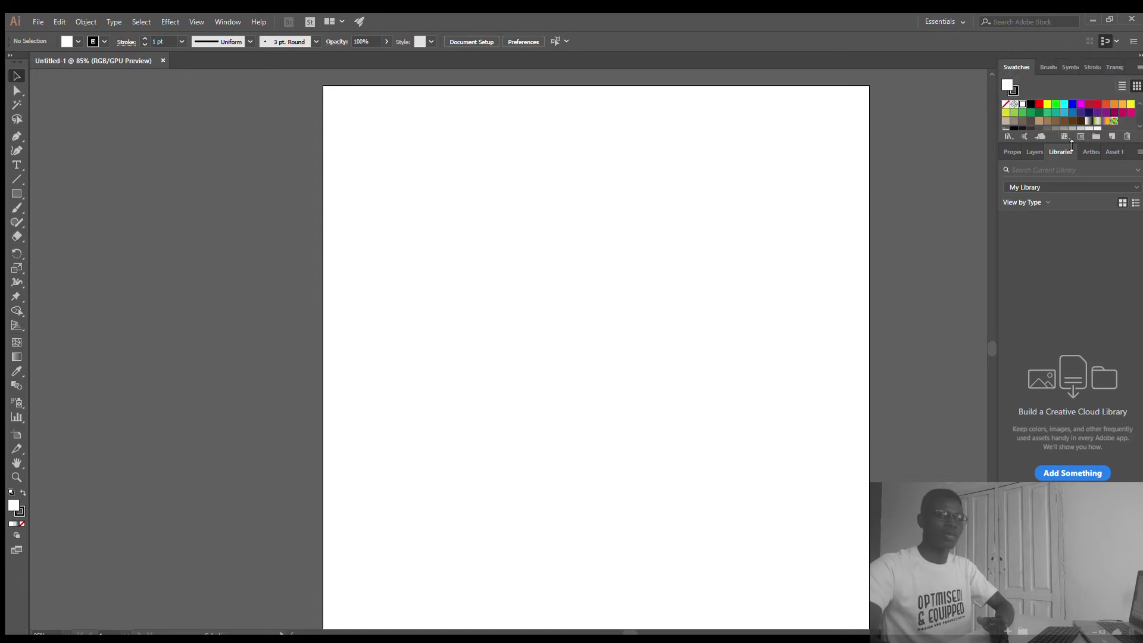
# Enlarge Swatches, show Artboard 1 in Artboards, view Stroke, then return to Swatches.
pyautogui.moveTo(1071, 145); pyautogui.dragTo(1069, 312)
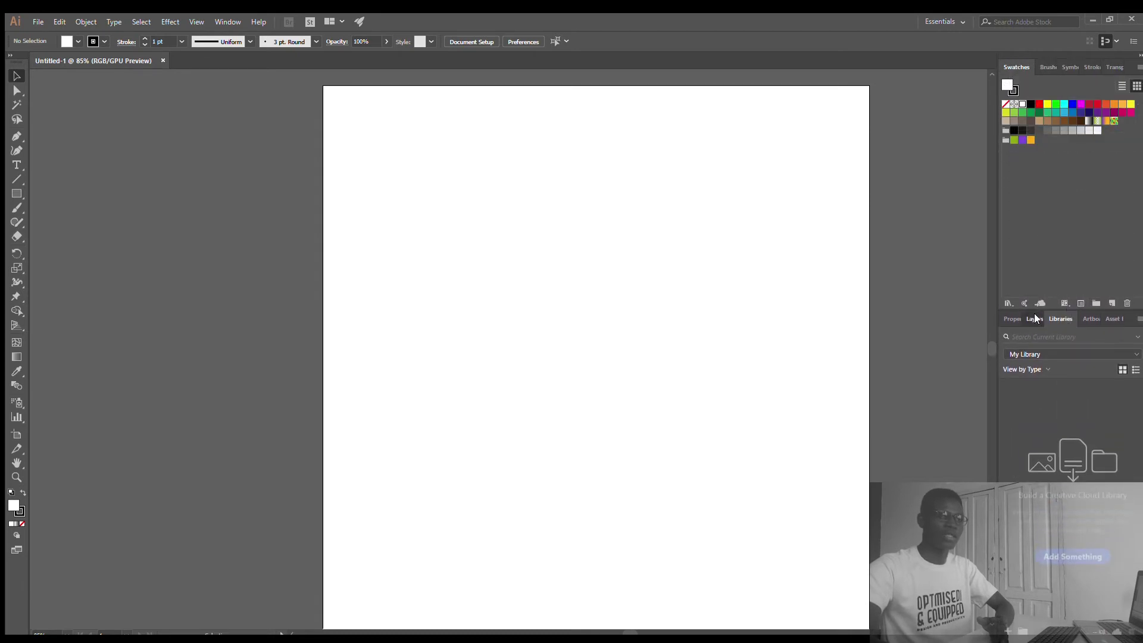
pyautogui.click(1034, 315)
pyautogui.click(1084, 315)
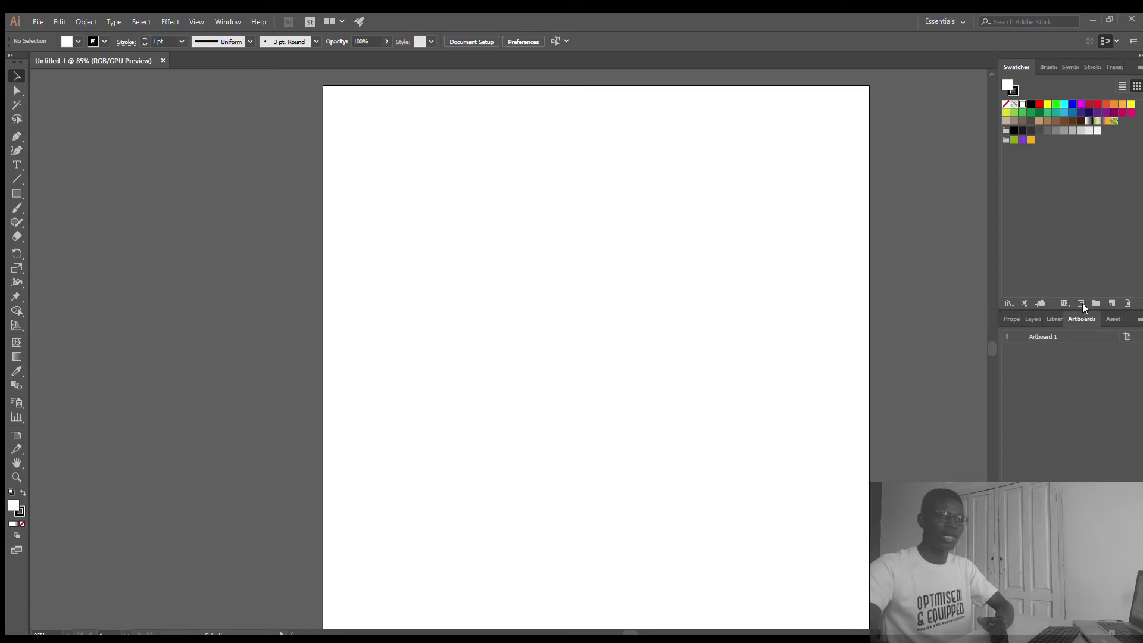
pyautogui.click(1091, 67)
pyautogui.click(1006, 67)
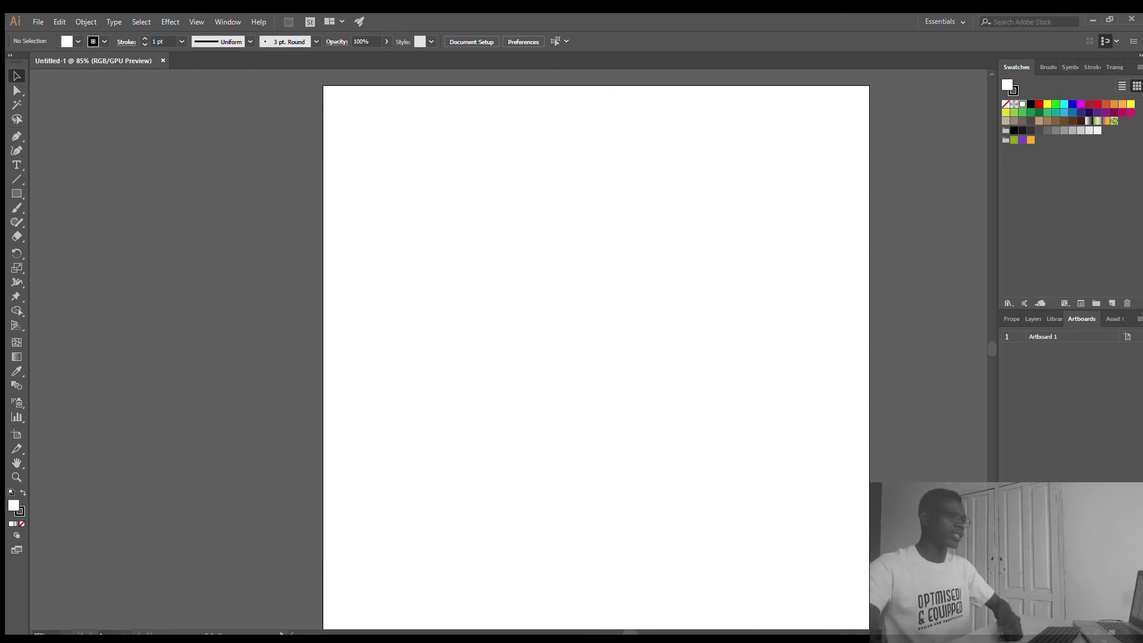
# Pick the white-arrow Direct Selection tool in the Tools panel.
pyautogui.click(10, 91)
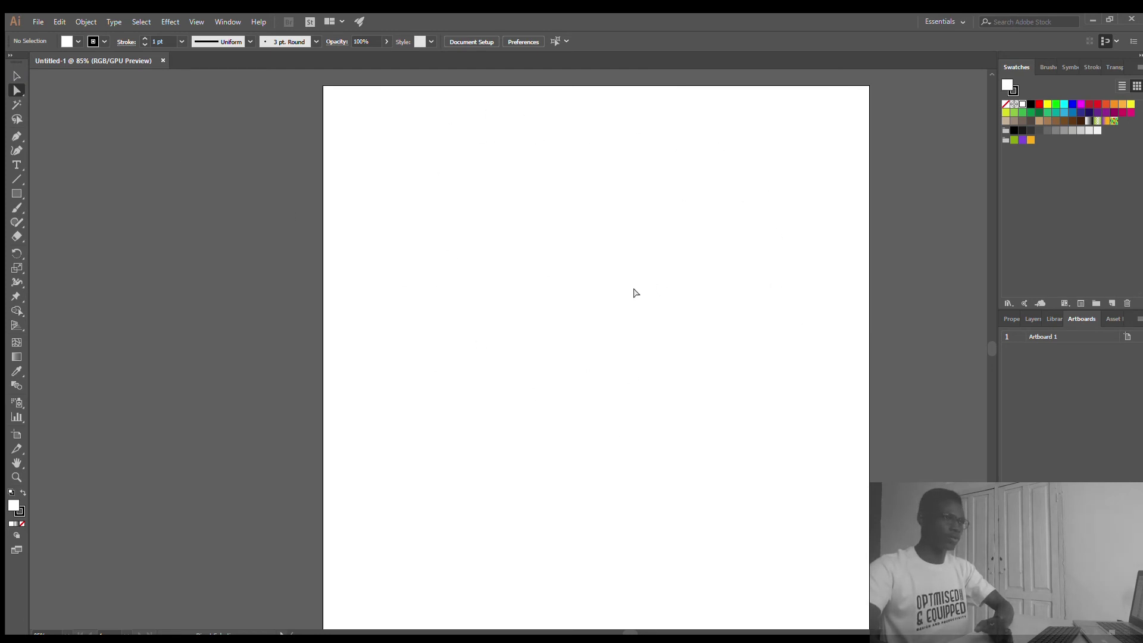
# Toggle the Tools panel between one and two columns, ending on two columns.
pyautogui.click(9, 55)
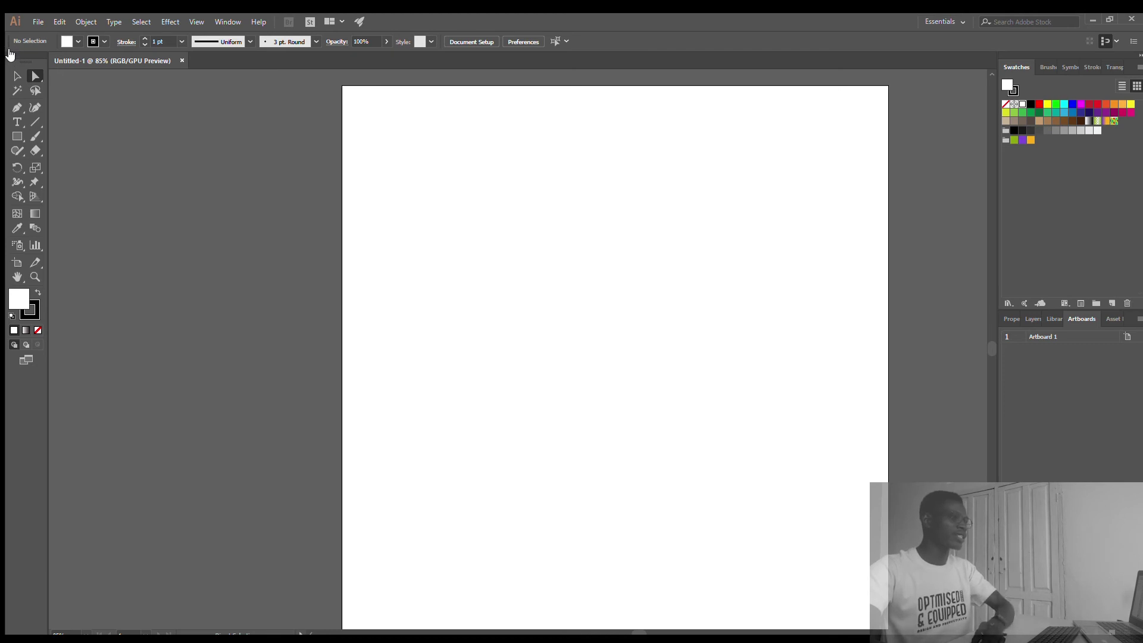
pyautogui.click(10, 55)
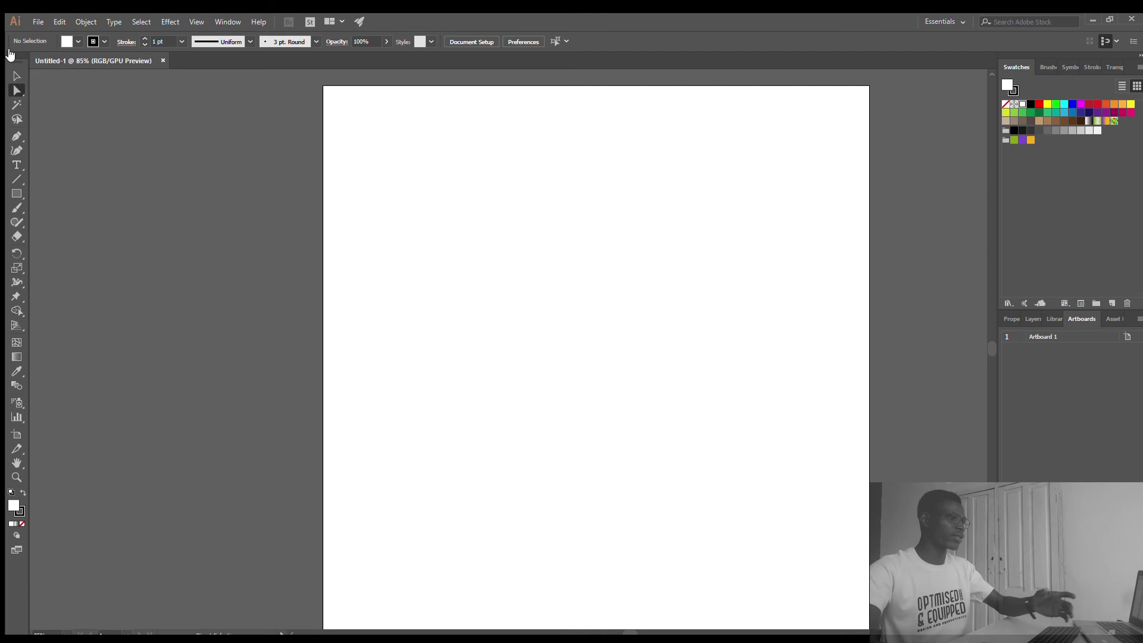
pyautogui.click(10, 55)
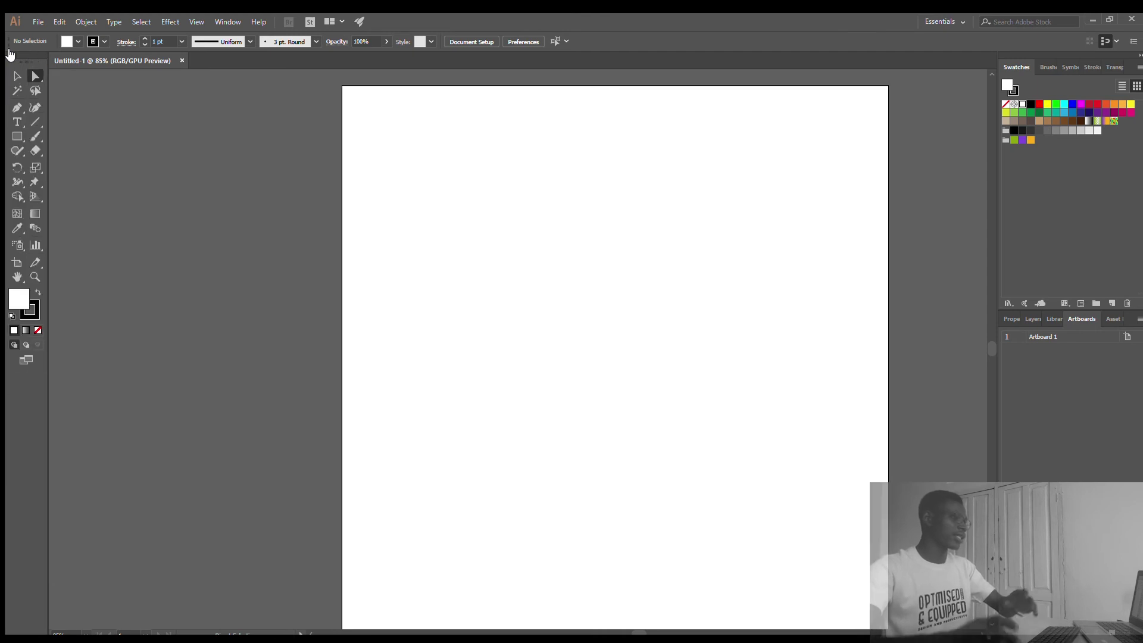